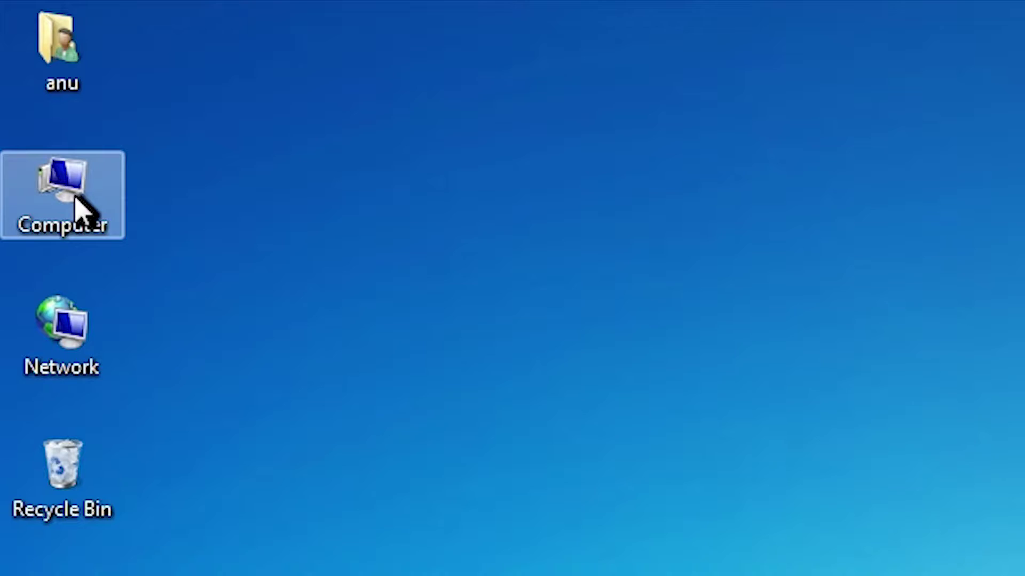
Step: Open the Computer's system properties to check that the System type is a 32-bit operating system
{"action": "right_click", "coordinate": [75, 197]}
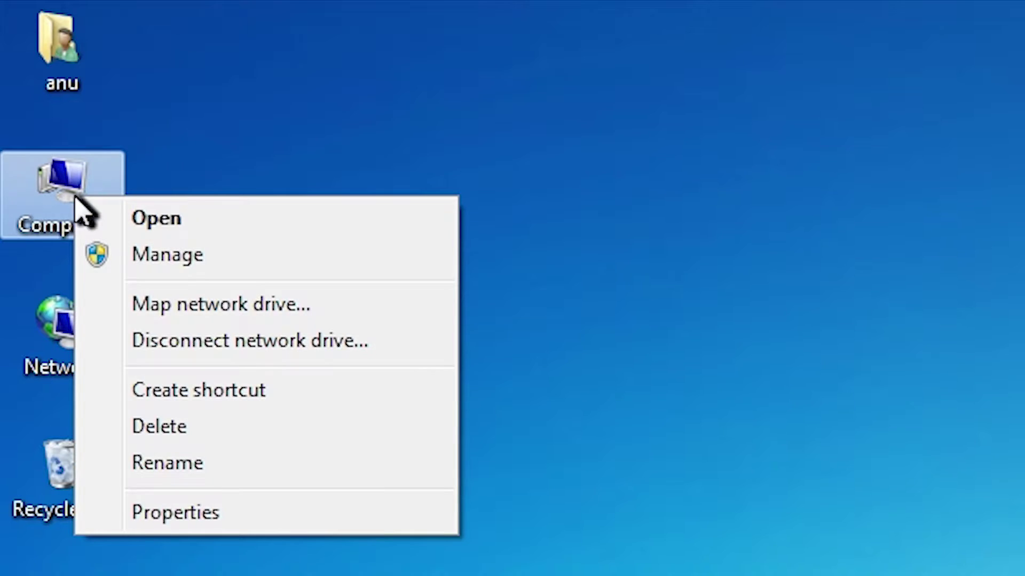
{"action": "left_click", "coordinate": [188, 511]}
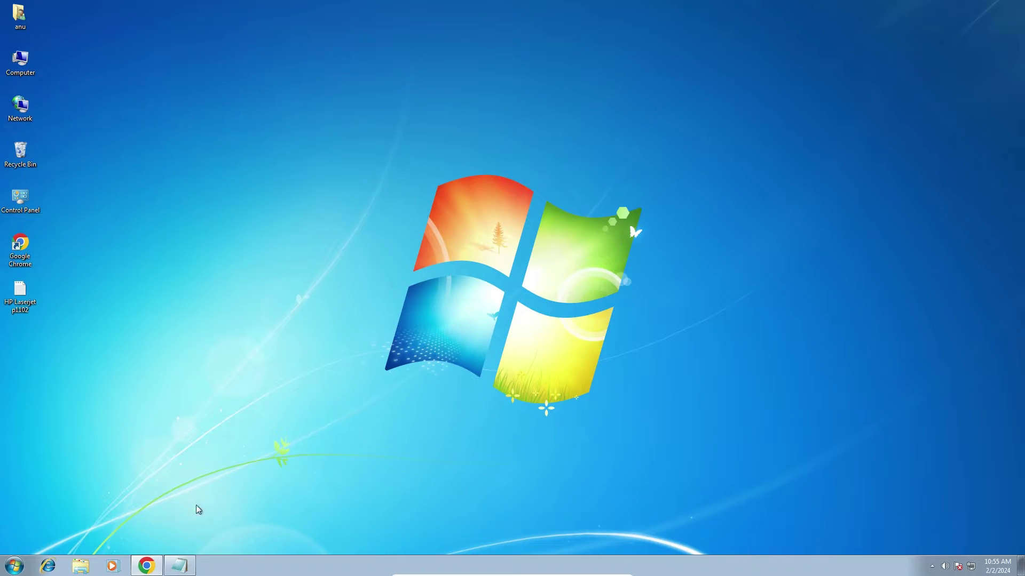
Step: Restore the Notepad file listing the HP LaserJet P1102 32-bit and 64-bit driver links
{"action": "left_click", "coordinate": [181, 565]}
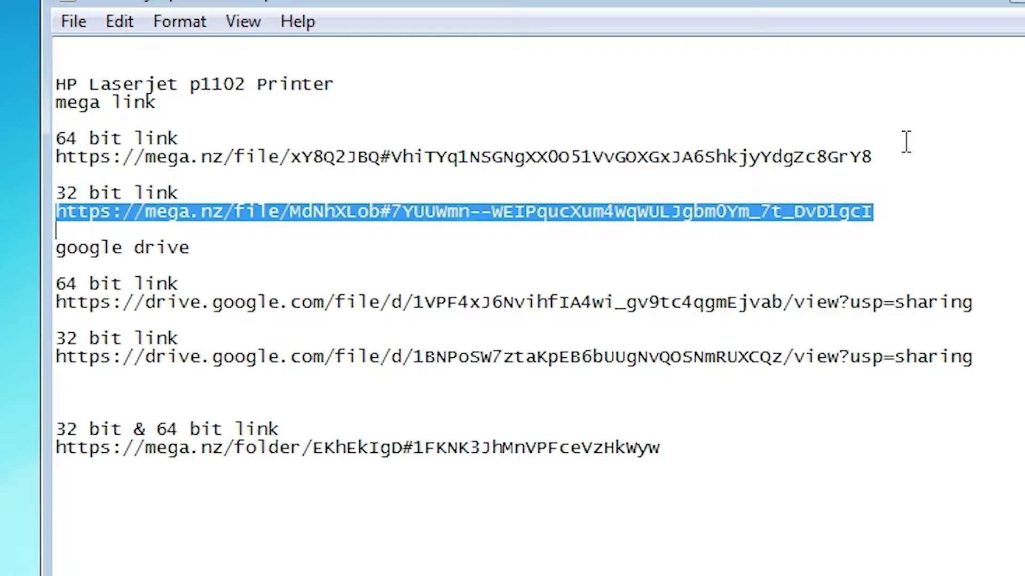
Step: Download LJP1100_P1560_P1600-HB-win32-en.exe (4.0 MB) from MEGA using Standard download
{"action": "left_click", "coordinate": [981, 6]}
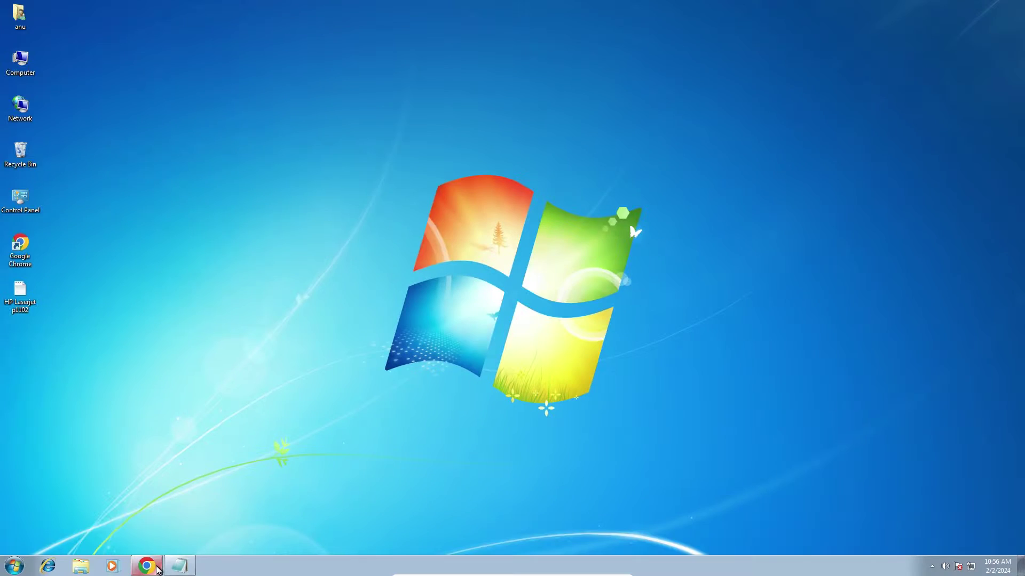
{"action": "left_click", "coordinate": [156, 568]}
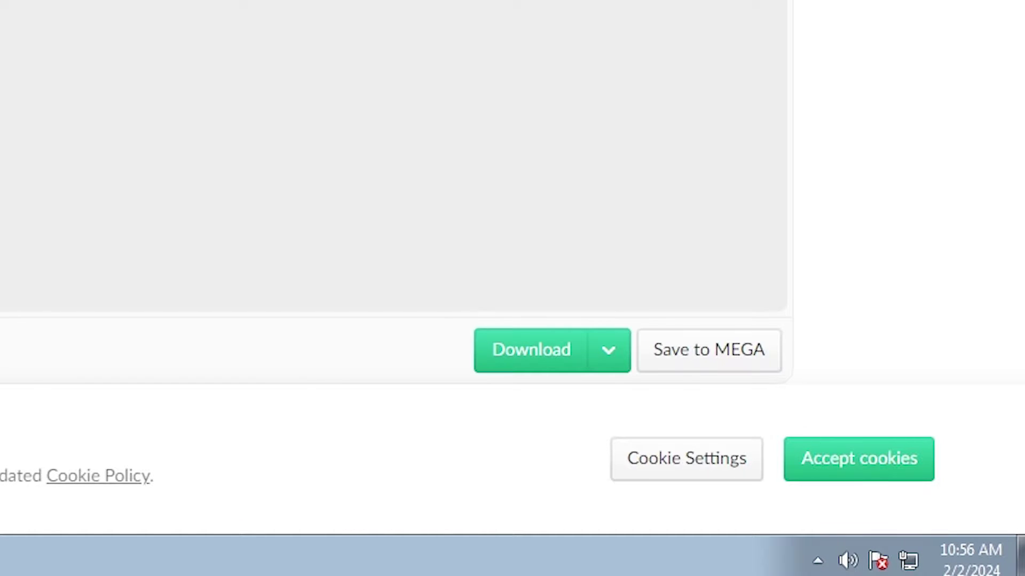
{"action": "left_click", "coordinate": [580, 368]}
{"action": "left_click", "coordinate": [610, 353]}
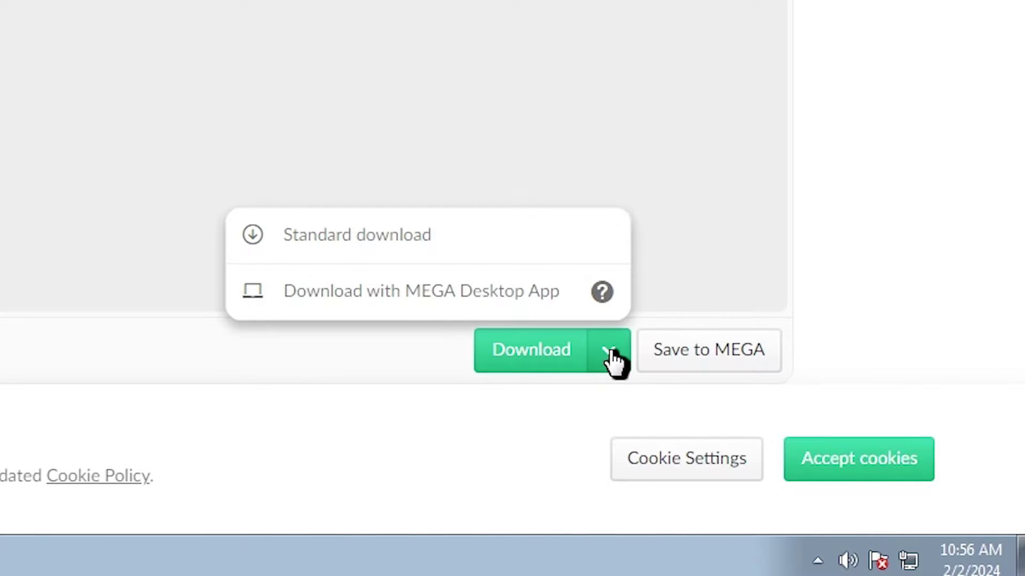
{"action": "left_click", "coordinate": [400, 235]}
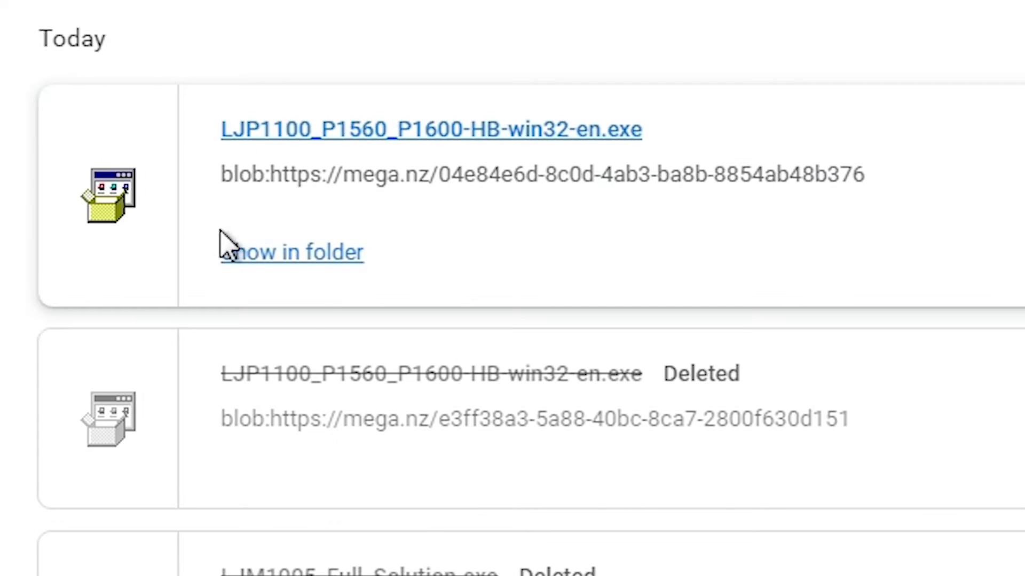
Step: Move the LJP1100_P1560_P1600-HB-win32-en installer from Downloads to the desktop, below HP Laserjet p1102
{"action": "left_click", "coordinate": [300, 270]}
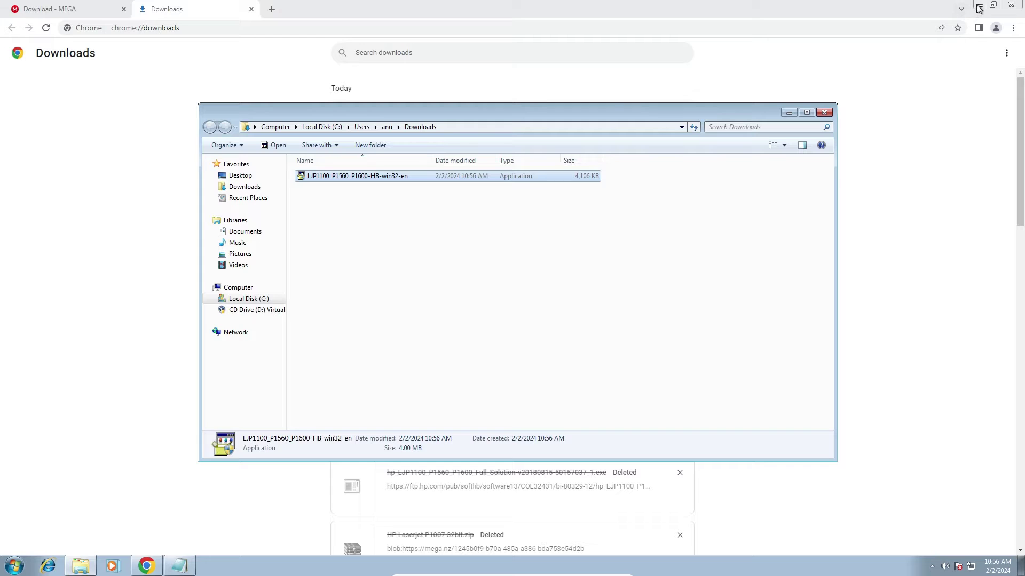
{"action": "left_click", "coordinate": [980, 8]}
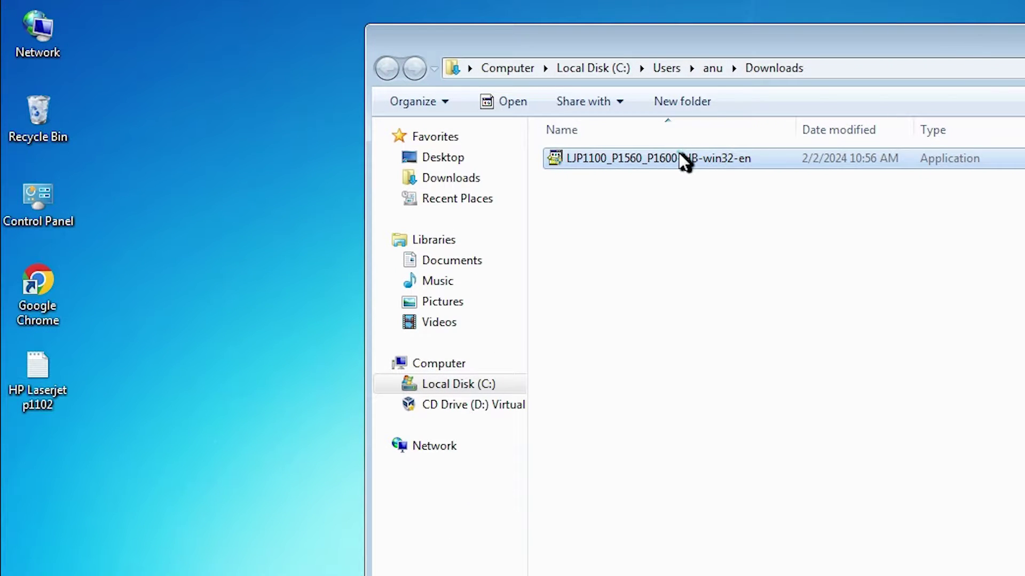
{"action": "left_click_drag", "start_coordinate": [685, 161], "coordinate": [215, 348]}
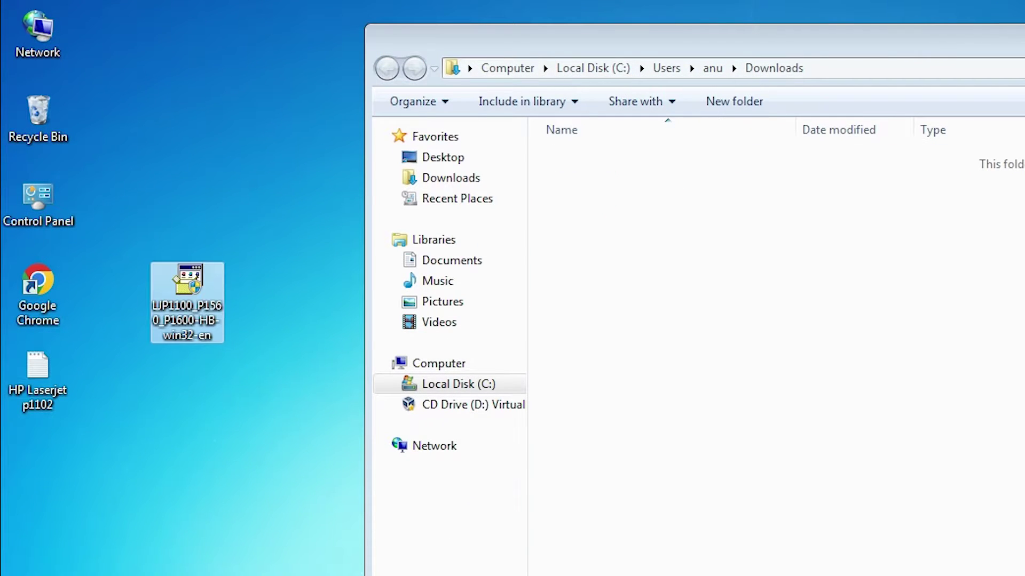
{"action": "key", "text": "alt+F4"}
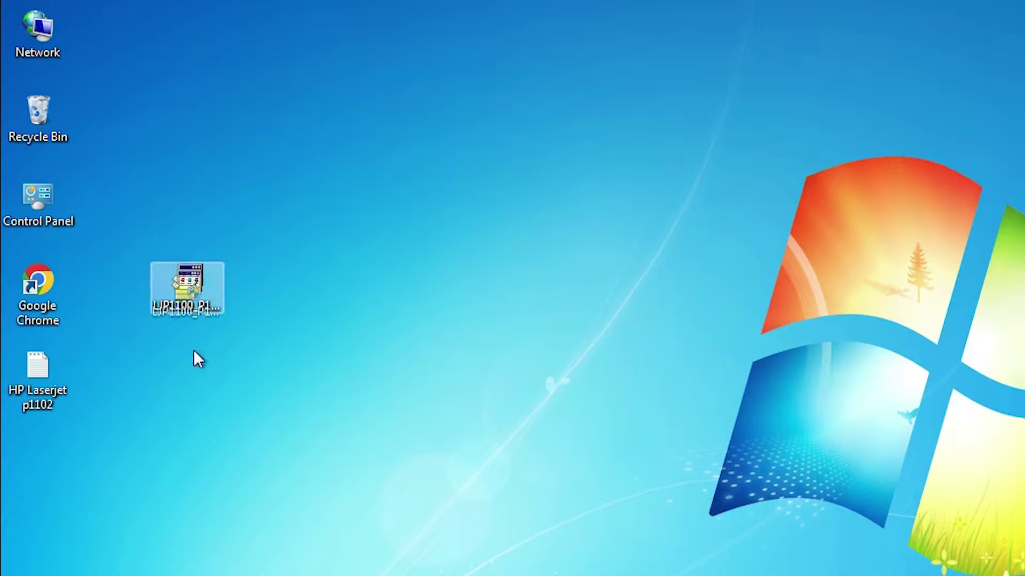
{"action": "left_click_drag", "start_coordinate": [188, 282], "coordinate": [63, 470]}
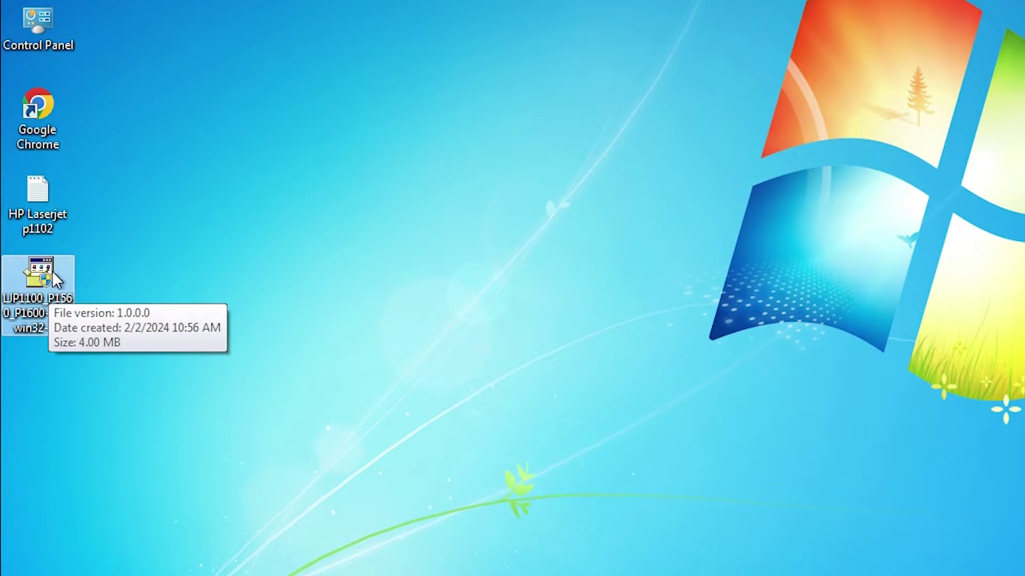
Step: Extract the installer with WinRAR to the desktop and open the resulting 16-item folder
{"action": "right_click", "coordinate": [40, 298]}
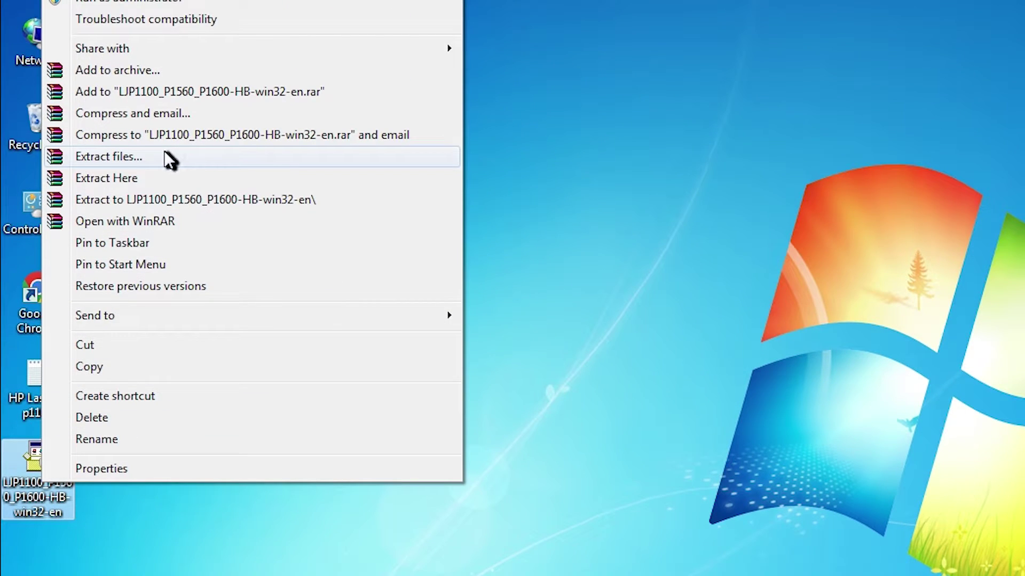
{"action": "left_click", "coordinate": [166, 156]}
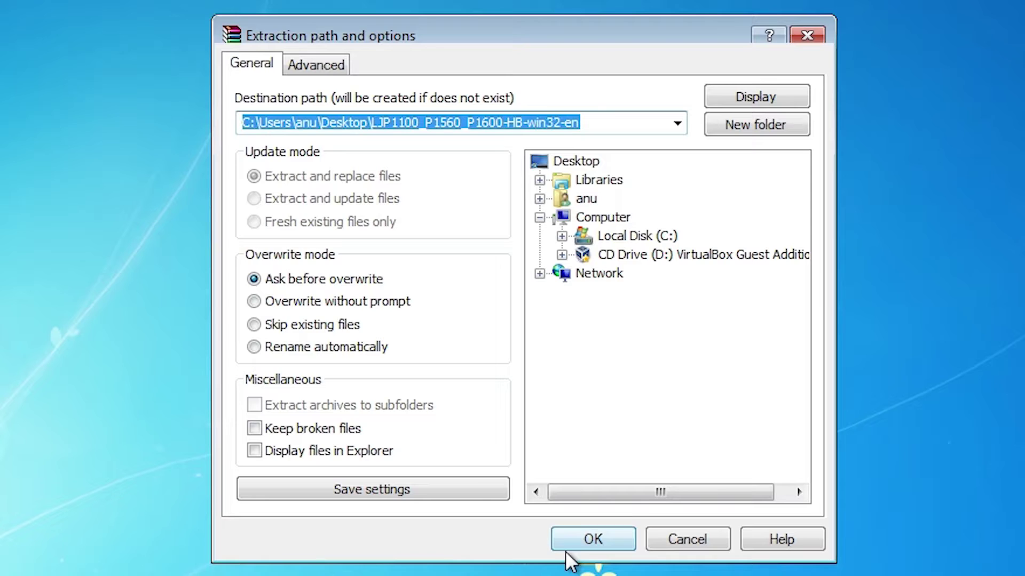
{"action": "left_click", "coordinate": [797, 551]}
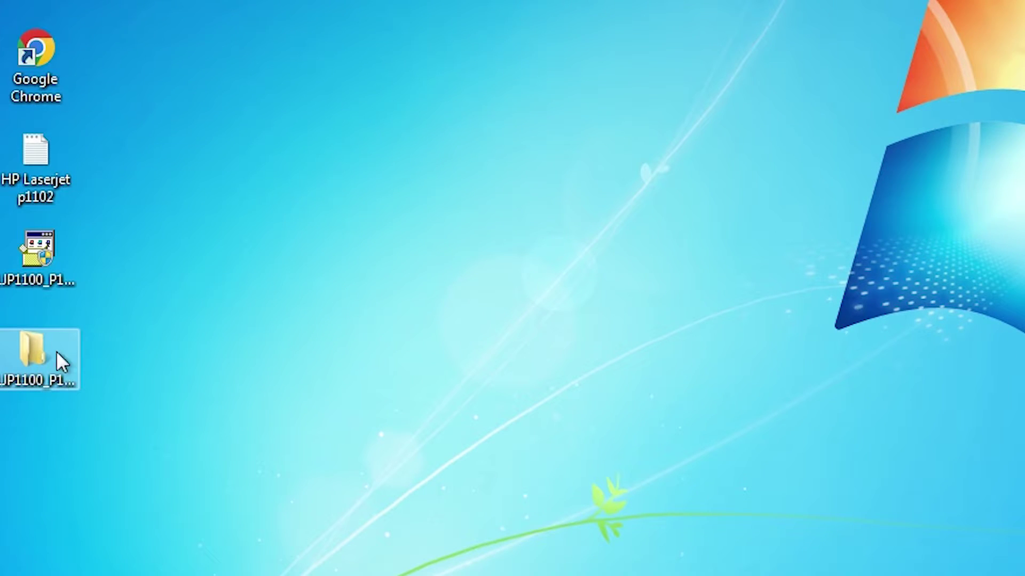
{"action": "double_click", "coordinate": [30, 372]}
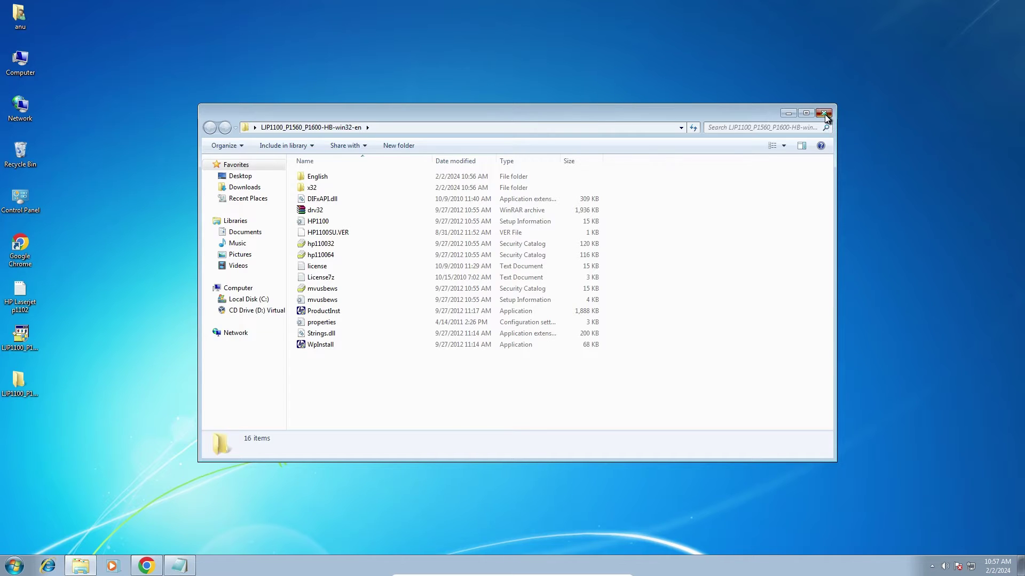
Step: Open Control Panel from Start, switch to Large icons view, and open Devices and Printers
{"action": "left_click", "coordinate": [826, 114]}
{"action": "left_click", "coordinate": [15, 567]}
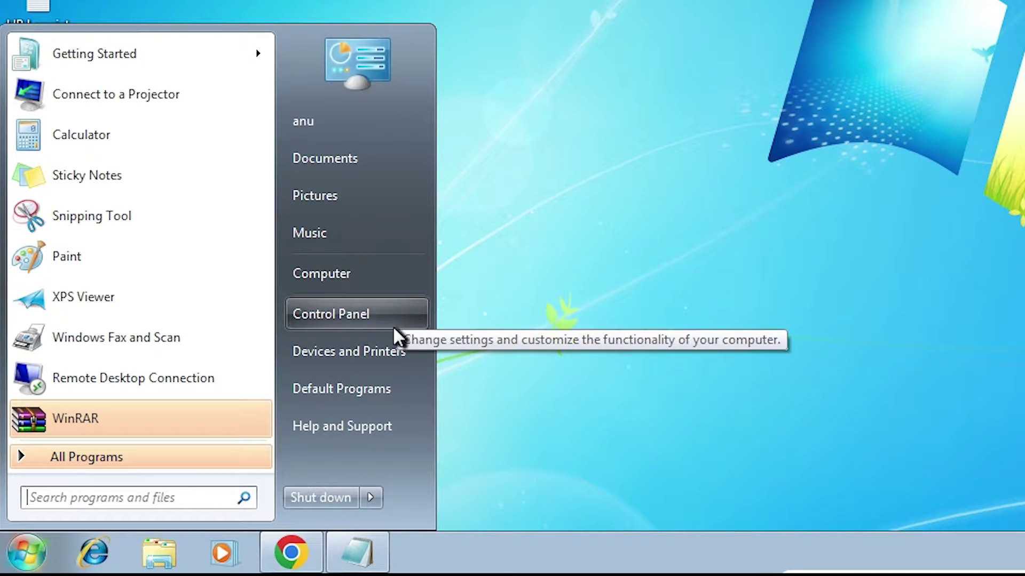
{"action": "left_click", "coordinate": [353, 326]}
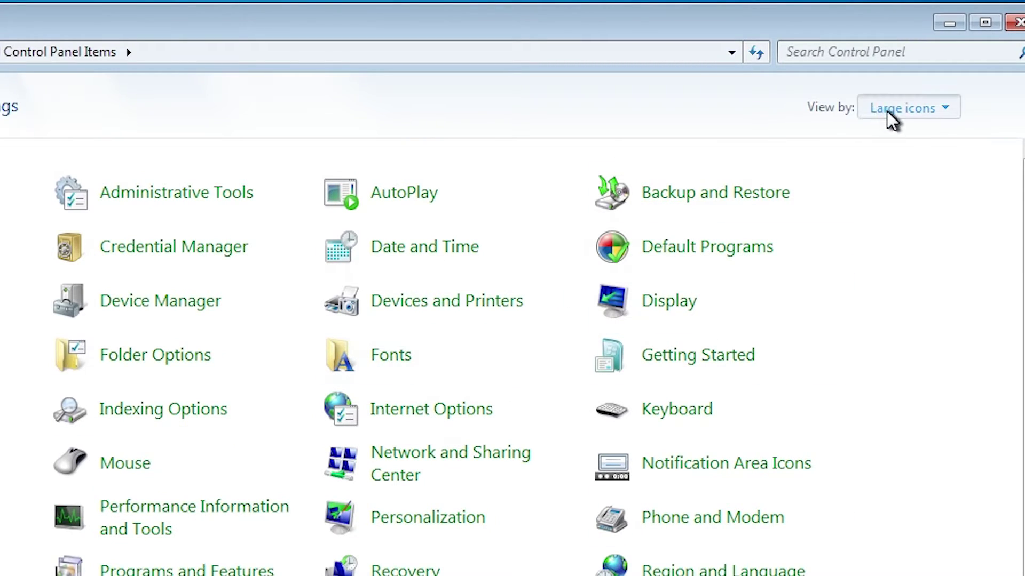
{"action": "left_click", "coordinate": [889, 109]}
{"action": "left_click", "coordinate": [890, 136]}
{"action": "left_click", "coordinate": [742, 113]}
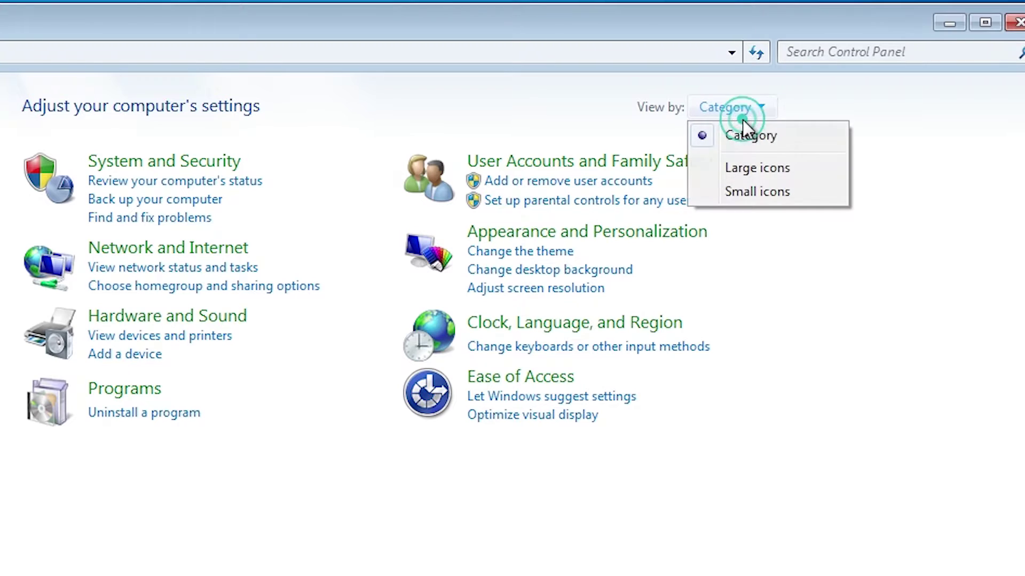
{"action": "left_click", "coordinate": [795, 167]}
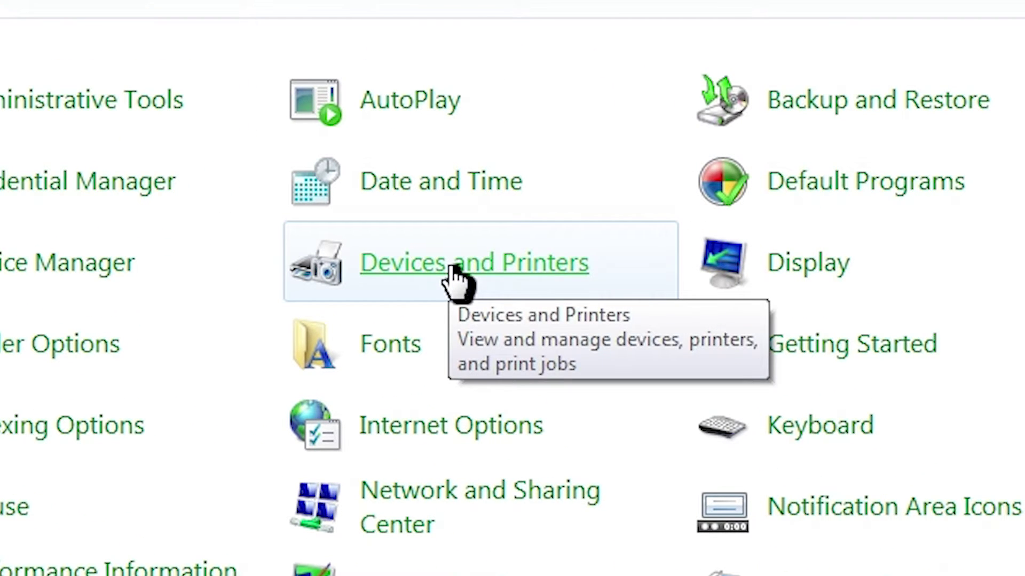
{"action": "left_click", "coordinate": [451, 271]}
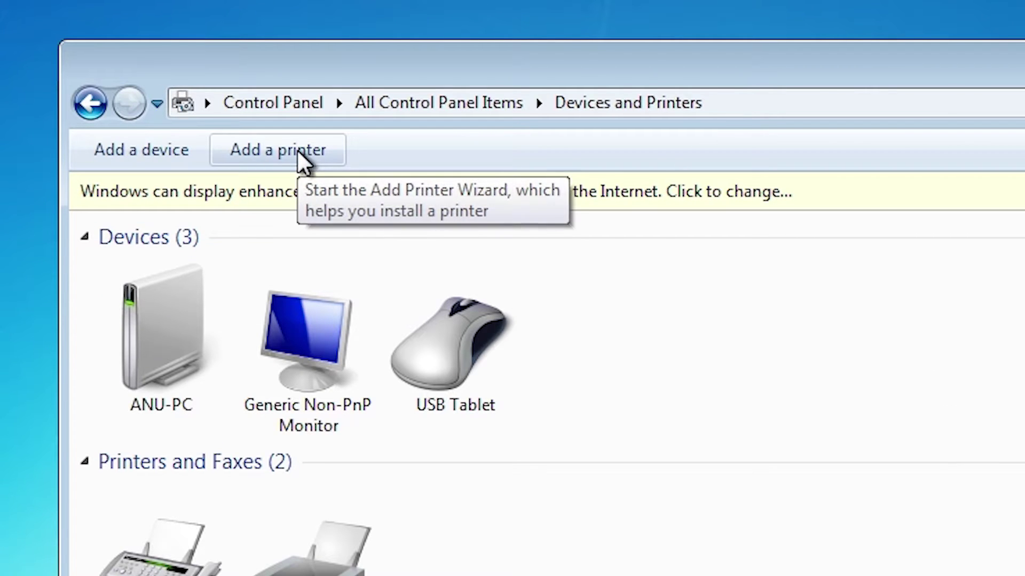
Step: Start adding a local printer on the existing USB_001 (Local Port) port
{"action": "left_click", "coordinate": [297, 149]}
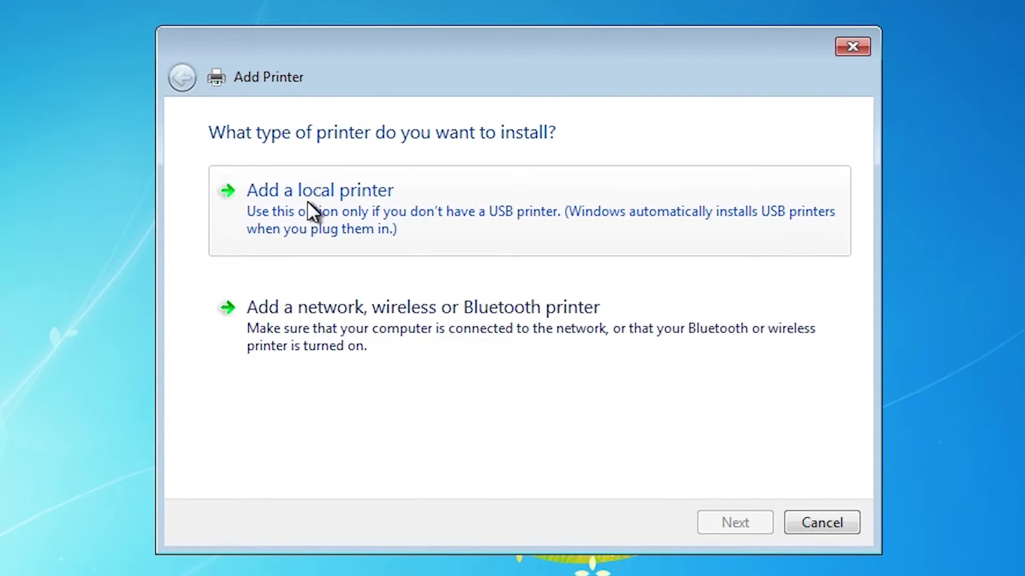
{"action": "left_click", "coordinate": [314, 212]}
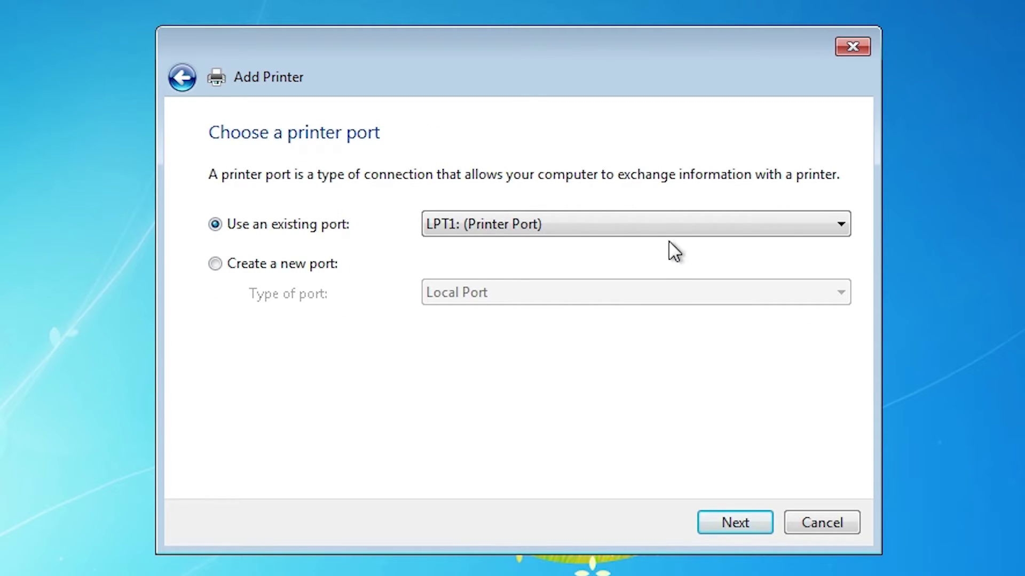
{"action": "left_click", "coordinate": [565, 227]}
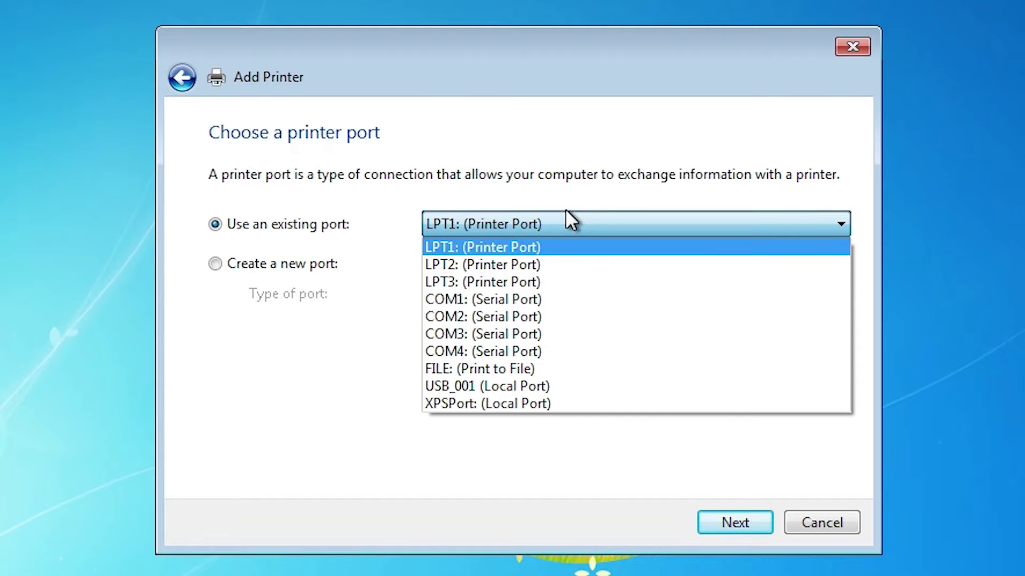
{"action": "left_click", "coordinate": [540, 385]}
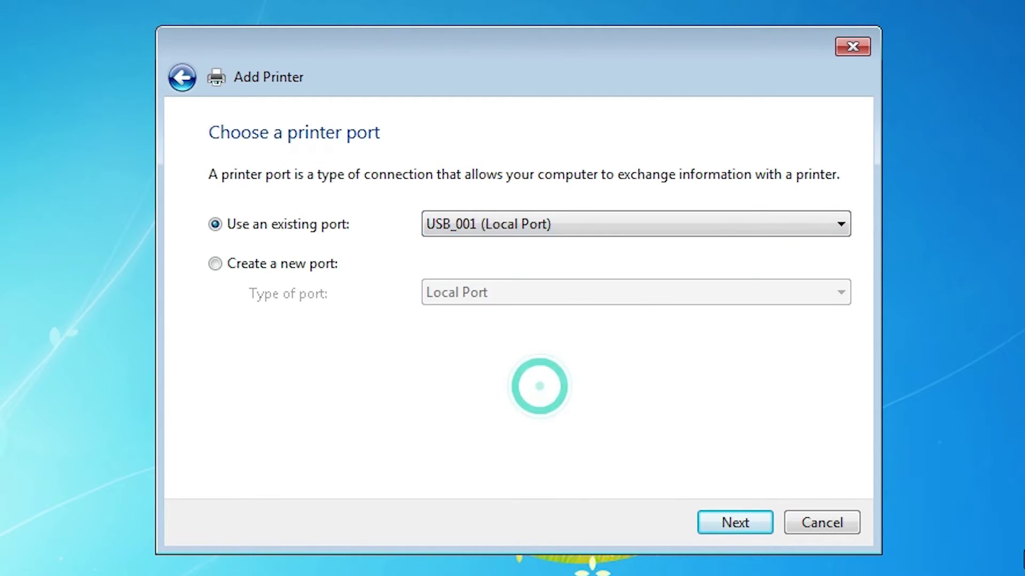
{"action": "left_click", "coordinate": [719, 521]}
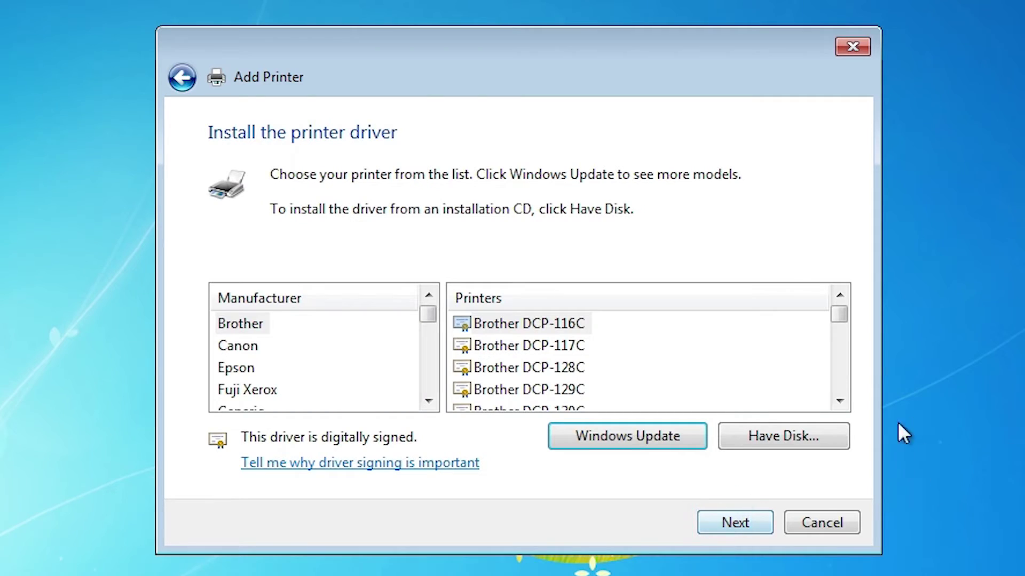
Step: Through Have Disk, browse to the desktop LJP1100 folder and select the HP1100 setup file
{"action": "left_click", "coordinate": [790, 432]}
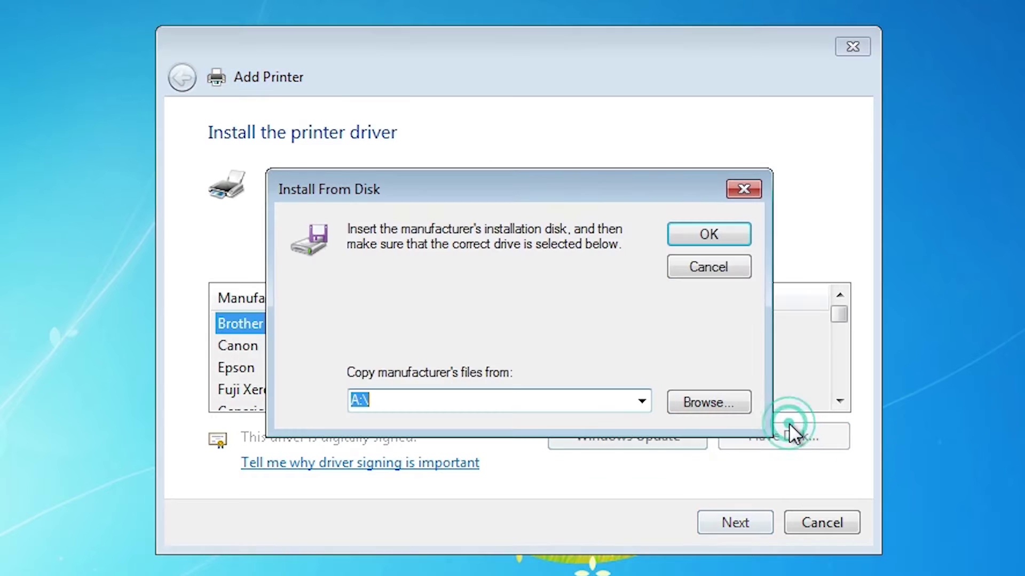
{"action": "left_click", "coordinate": [715, 403]}
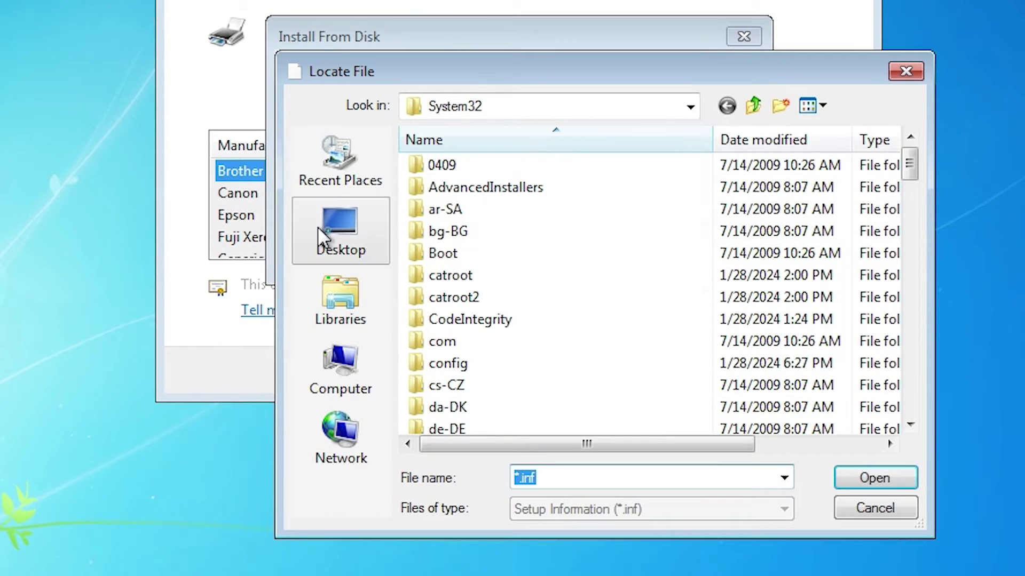
{"action": "left_click", "coordinate": [337, 387]}
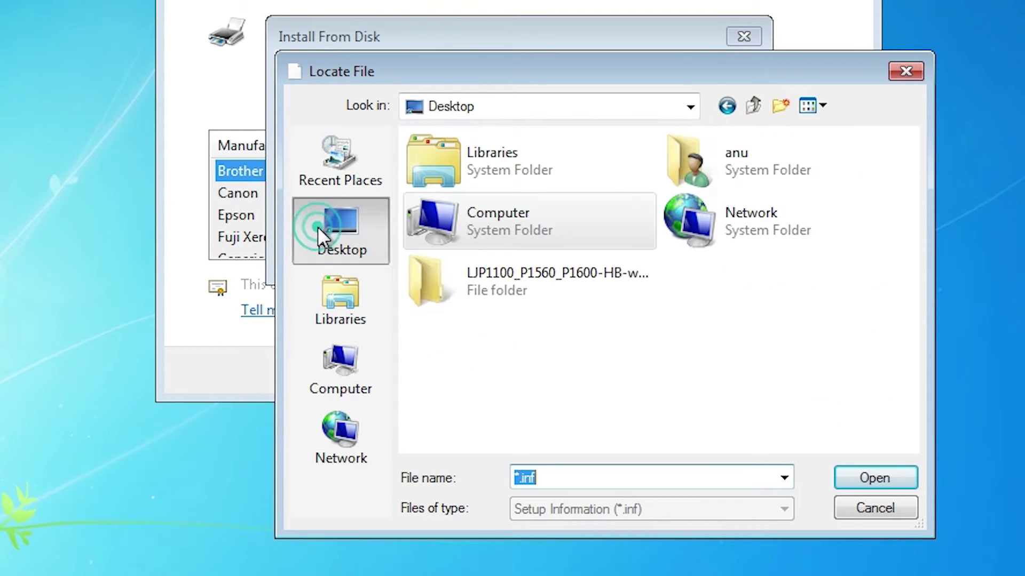
{"action": "double_click", "coordinate": [515, 299]}
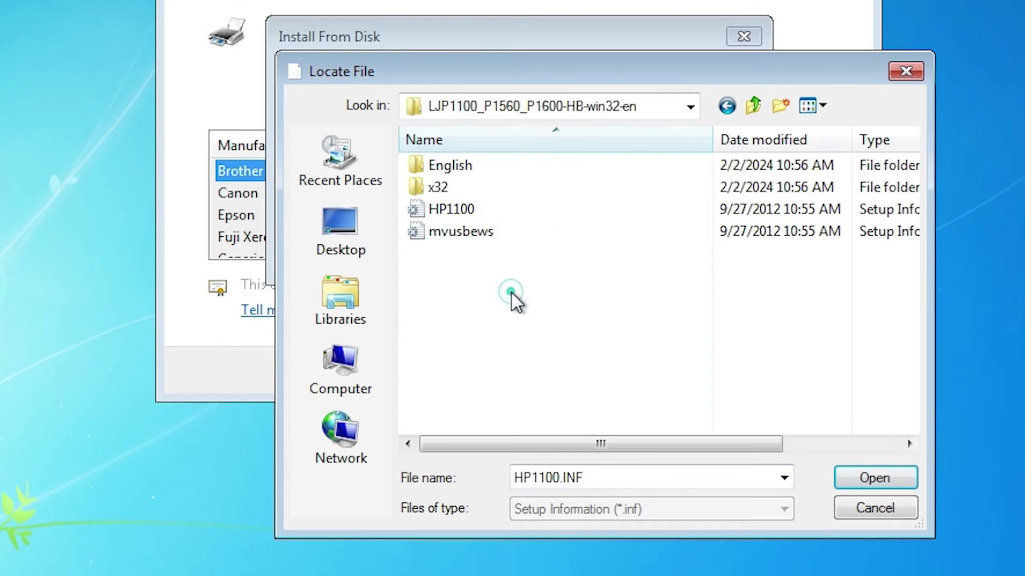
{"action": "left_click", "coordinate": [470, 210]}
{"action": "left_click", "coordinate": [474, 233]}
{"action": "left_click", "coordinate": [473, 214]}
{"action": "left_click", "coordinate": [476, 235]}
{"action": "left_click", "coordinate": [456, 211]}
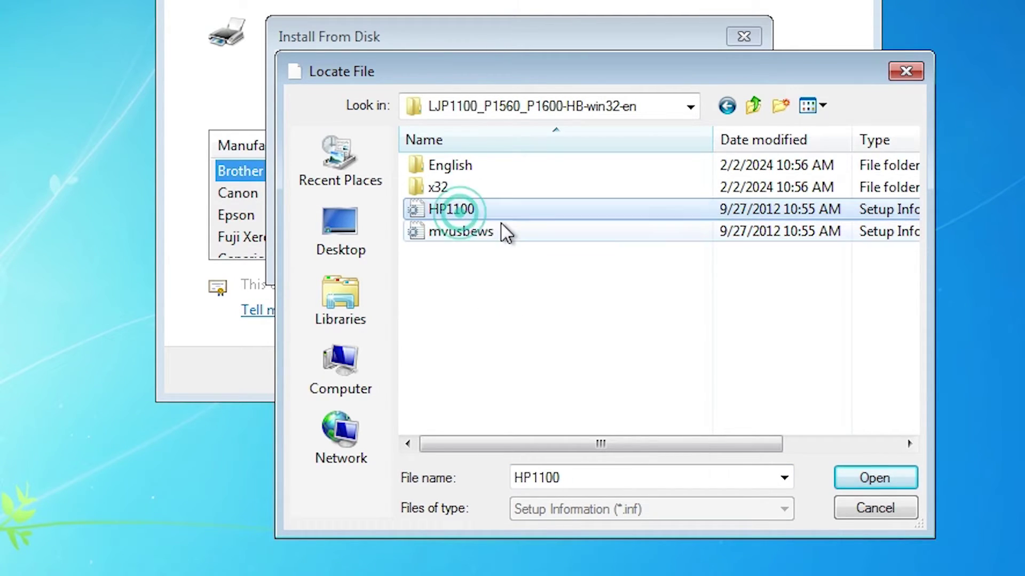
Step: Load the HP1100 driver and choose the HP LaserJet Professional P1102 model
{"action": "left_click", "coordinate": [865, 477]}
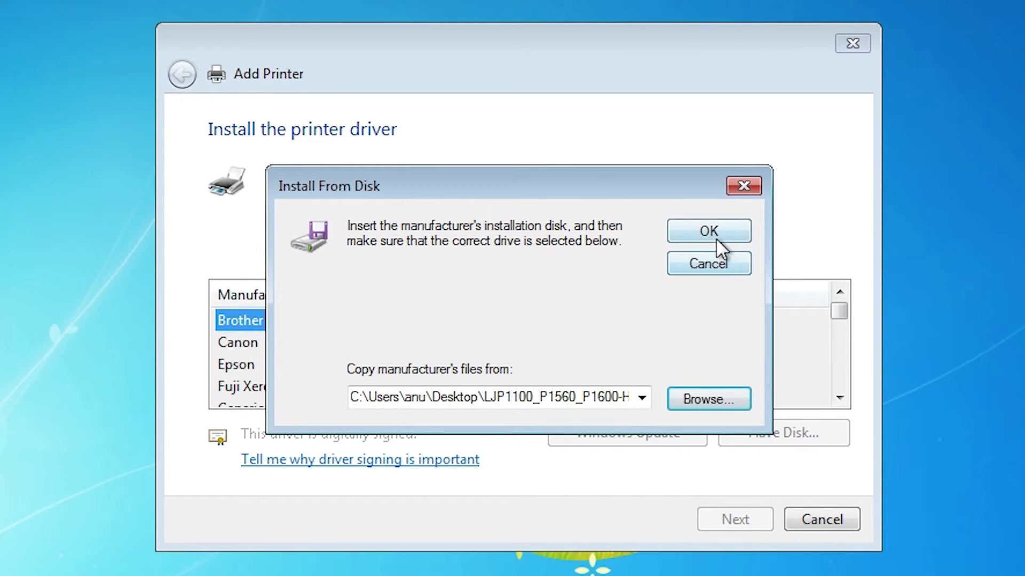
{"action": "left_click", "coordinate": [712, 160]}
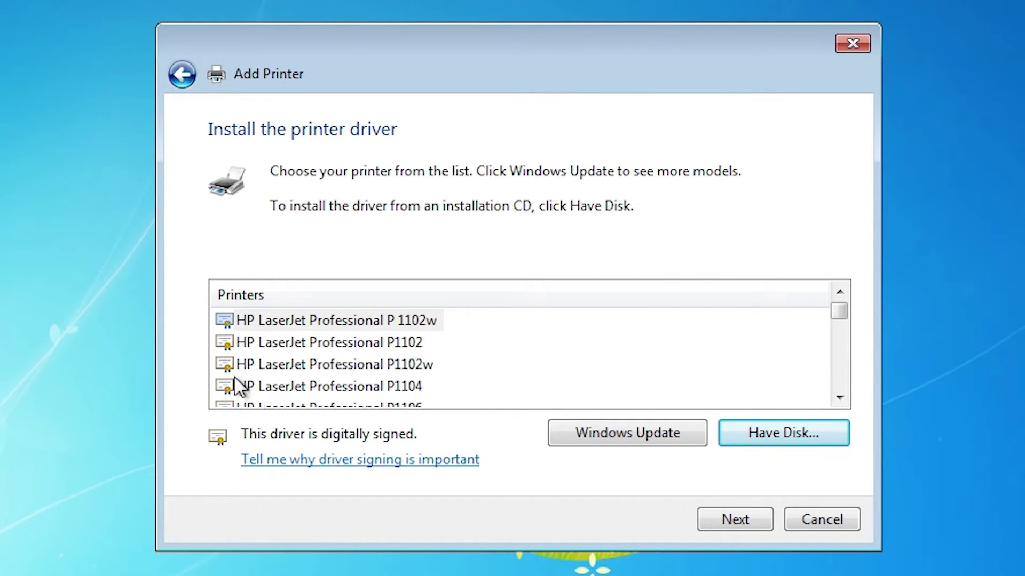
{"action": "left_click", "coordinate": [390, 346]}
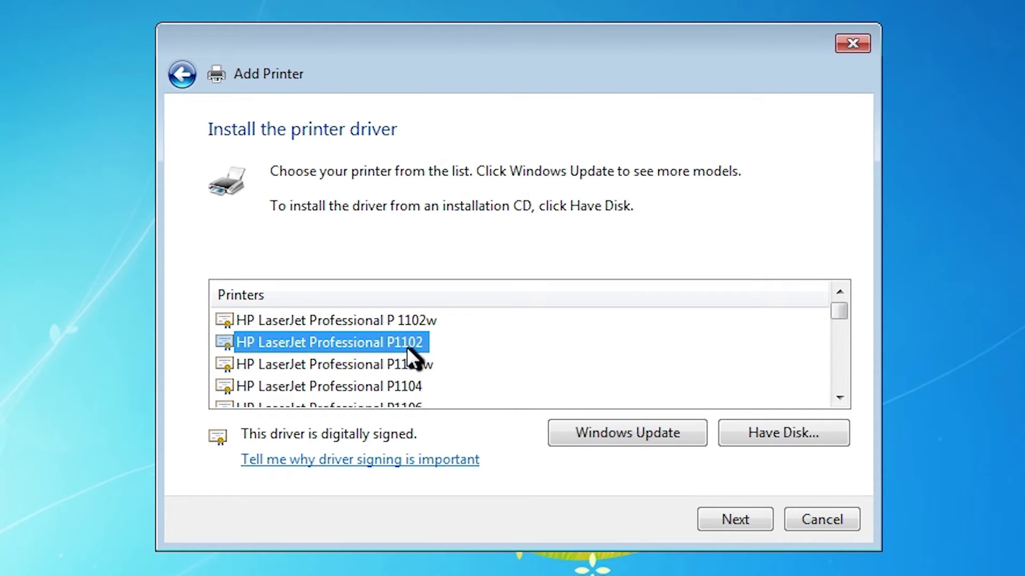
Step: Name the printer HP LaserJet P1102 by deleting 'Professional', then complete the installation
{"action": "left_click", "coordinate": [727, 515]}
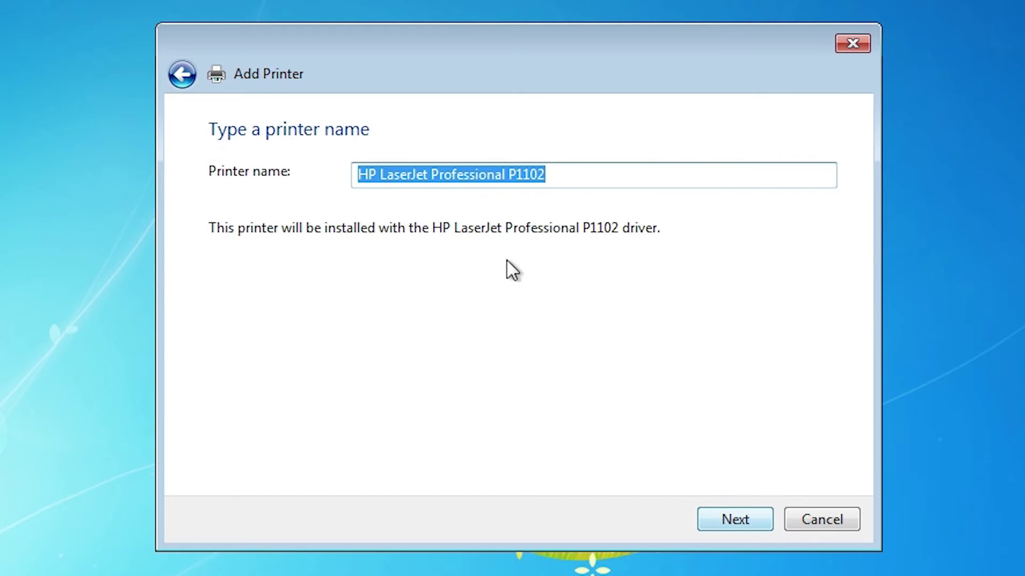
{"action": "double_click", "coordinate": [482, 176]}
{"action": "key", "text": "Delete"}
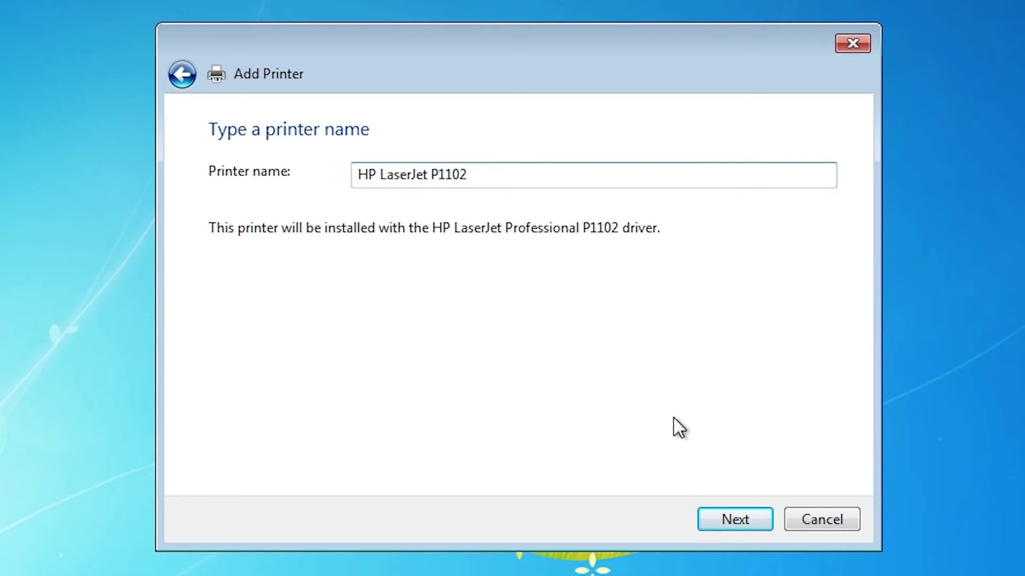
{"action": "left_click", "coordinate": [722, 519]}
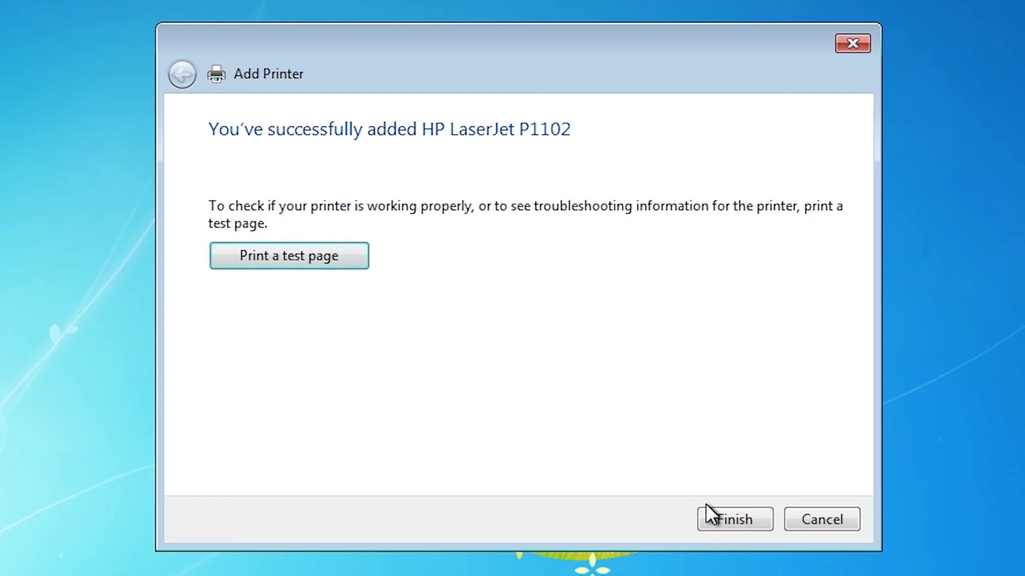
{"action": "left_click", "coordinate": [735, 513]}
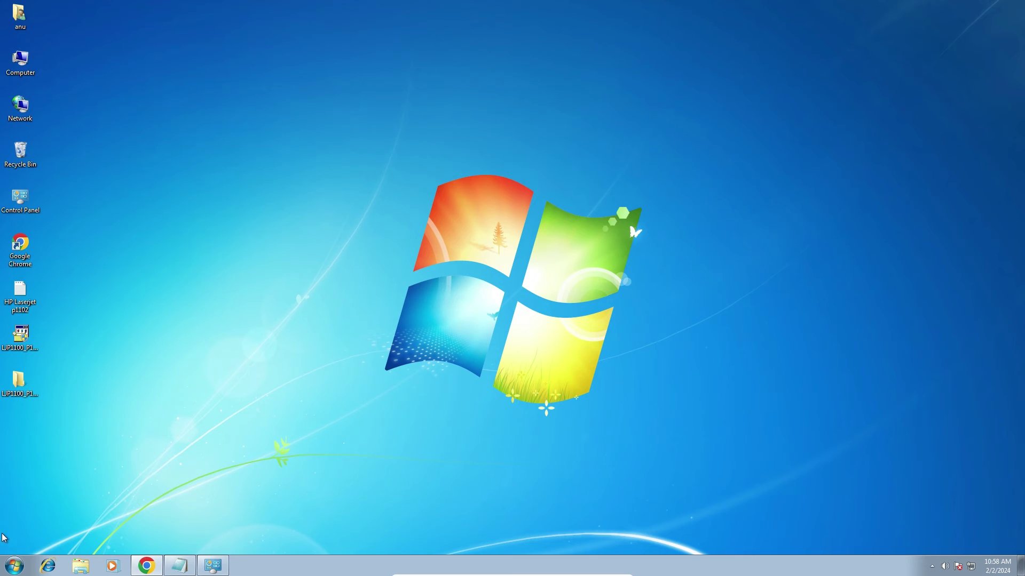
Step: Reopen Devices and Printers to verify HP LaserJet P1102 is listed as the default printer
{"action": "left_click", "coordinate": [12, 565]}
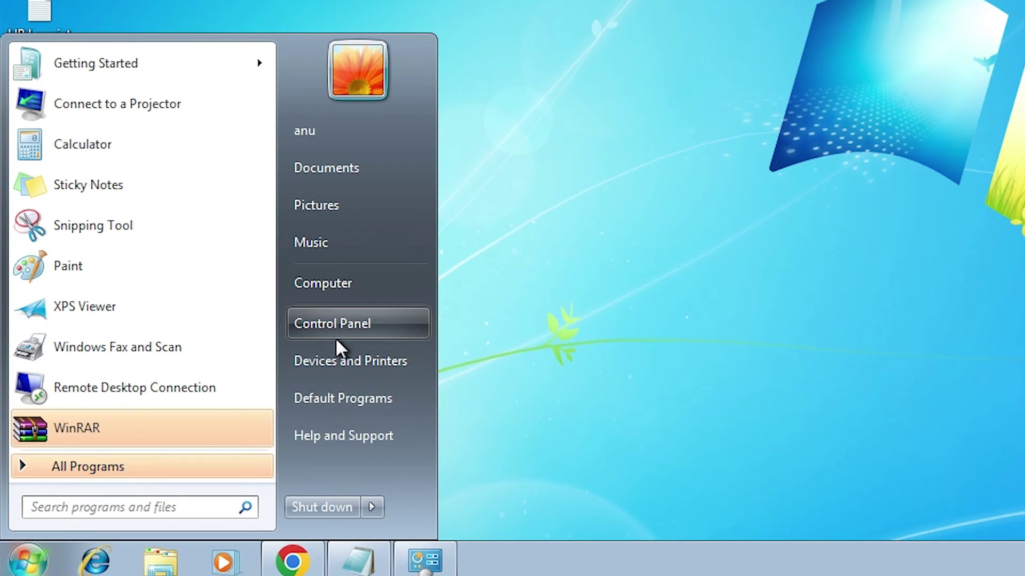
{"action": "left_click", "coordinate": [336, 336]}
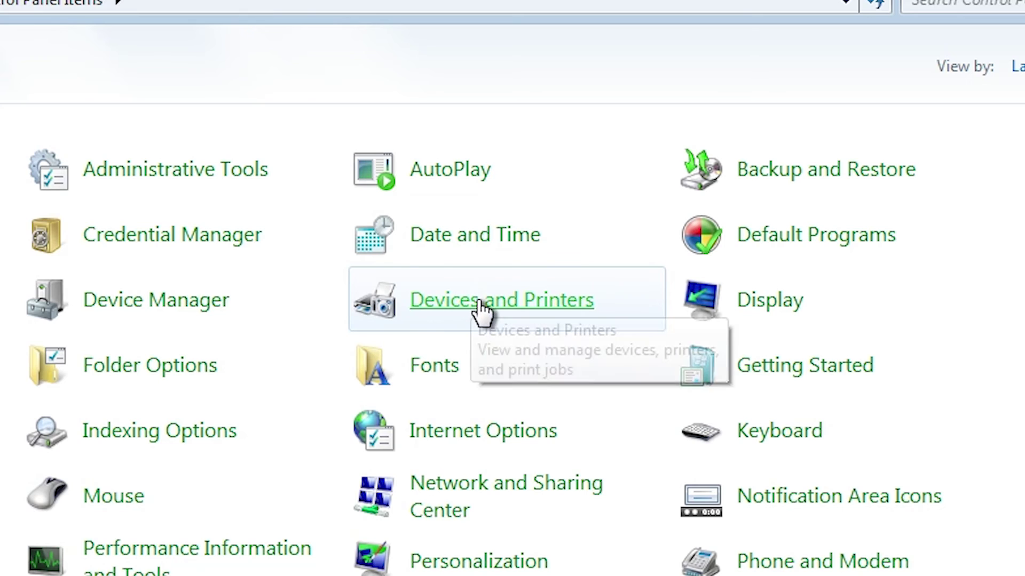
{"action": "left_click", "coordinate": [482, 304]}
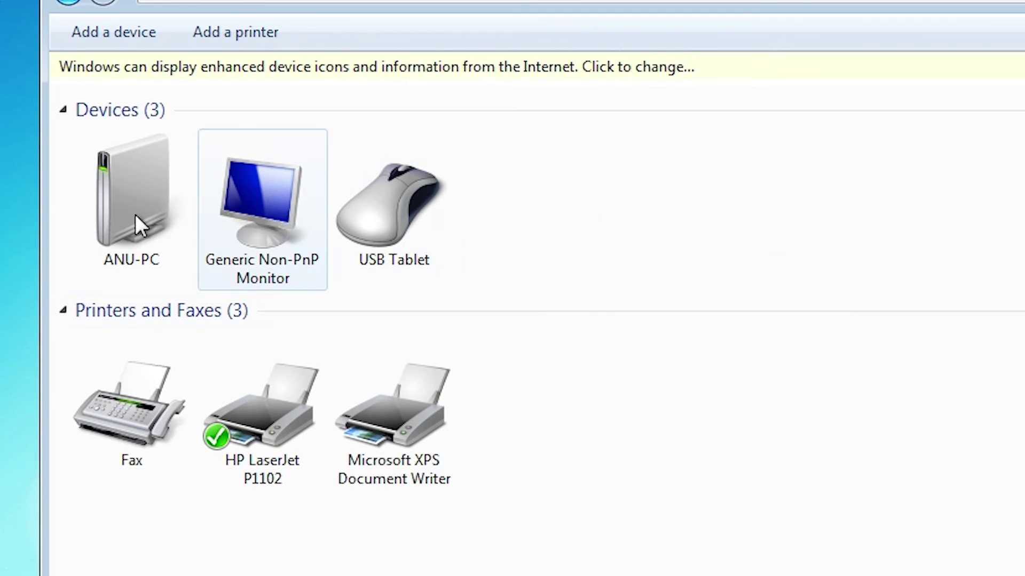